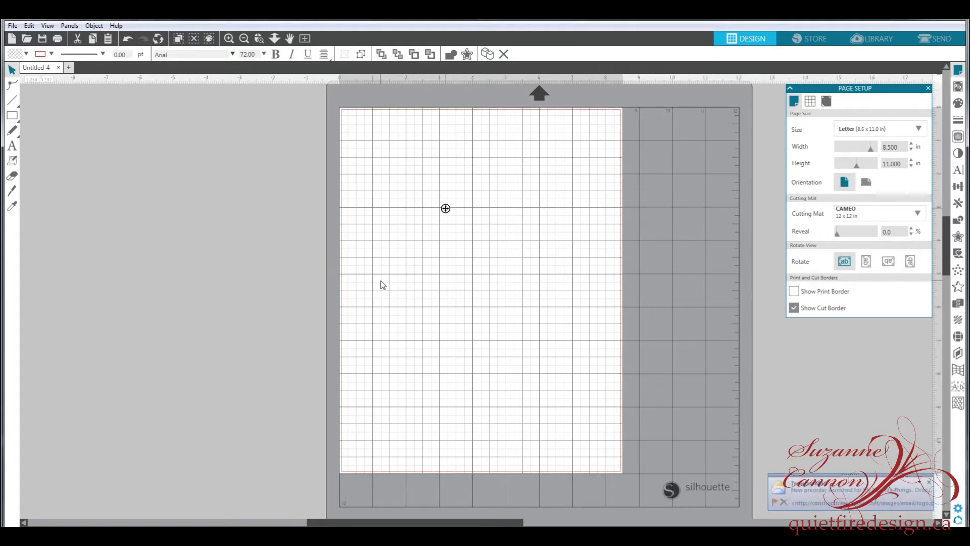
Enter the text "a.," on the page and set its font to QFD Holly Flourish
text(a)
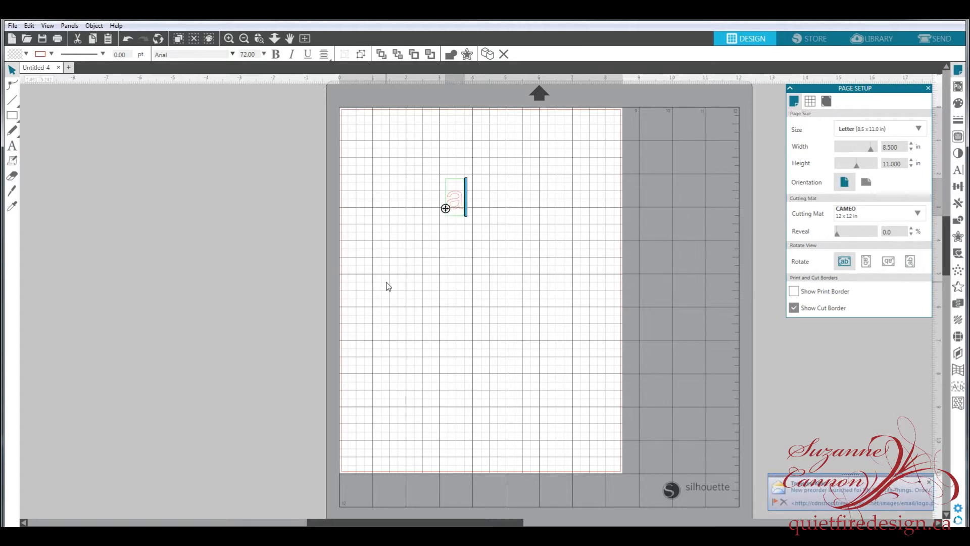
text(.,)
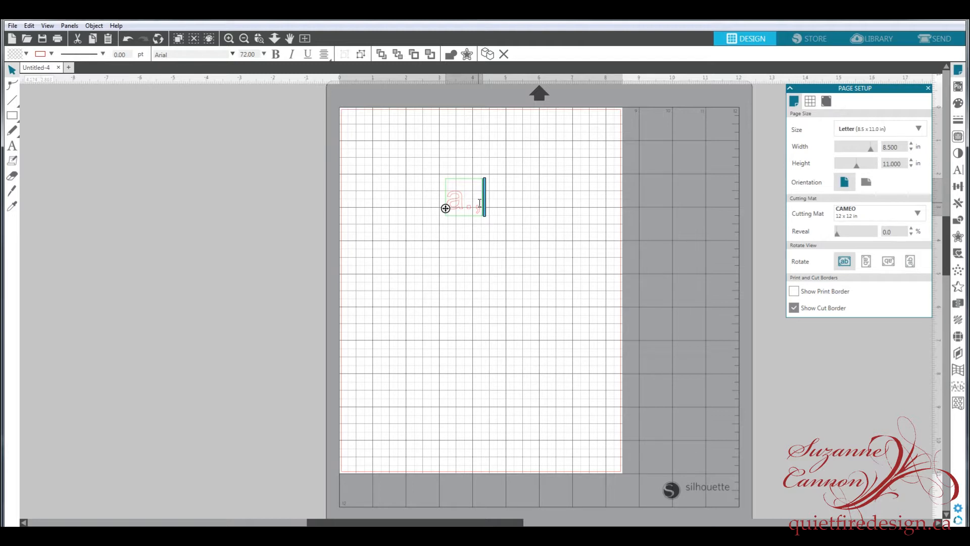
drag(480, 203, 446, 201)
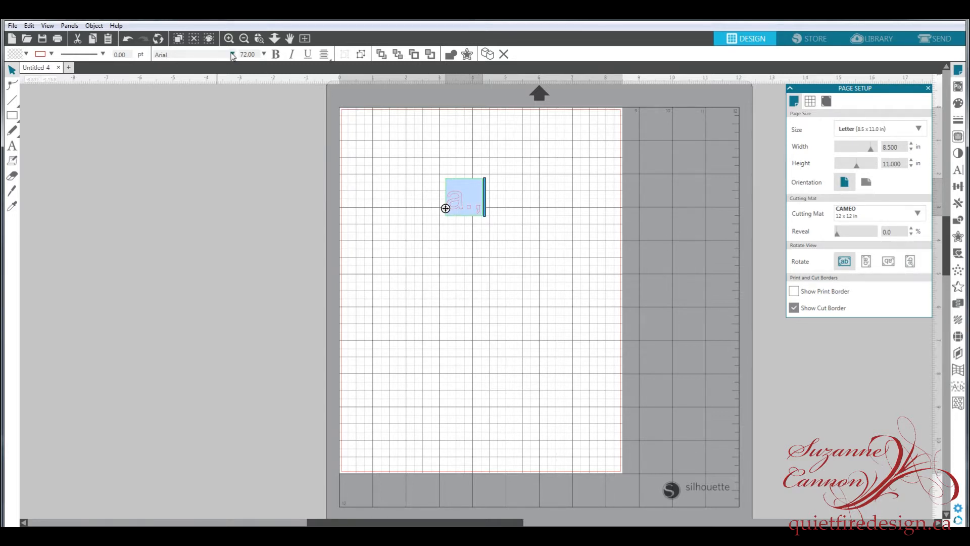
click(232, 54)
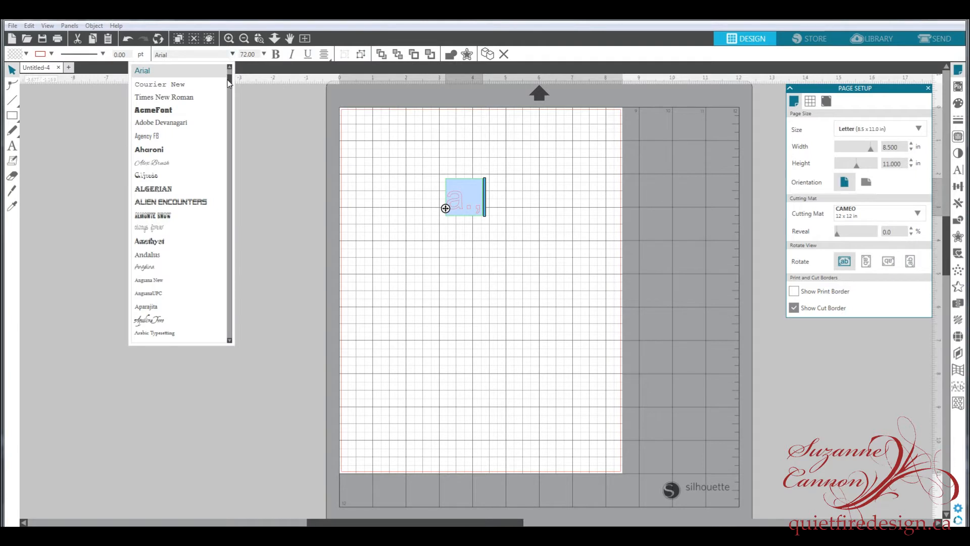
scroll(230, 83, up, 3)
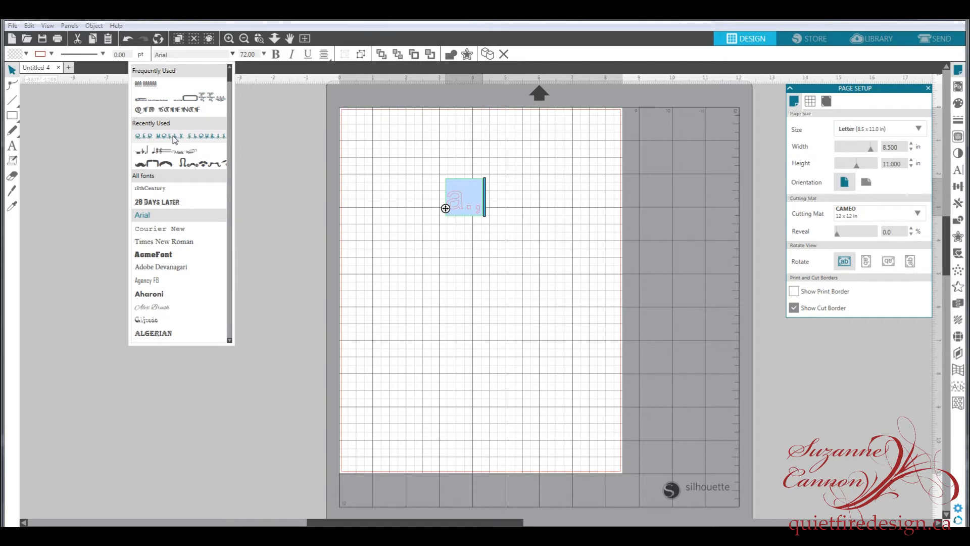
click(174, 138)
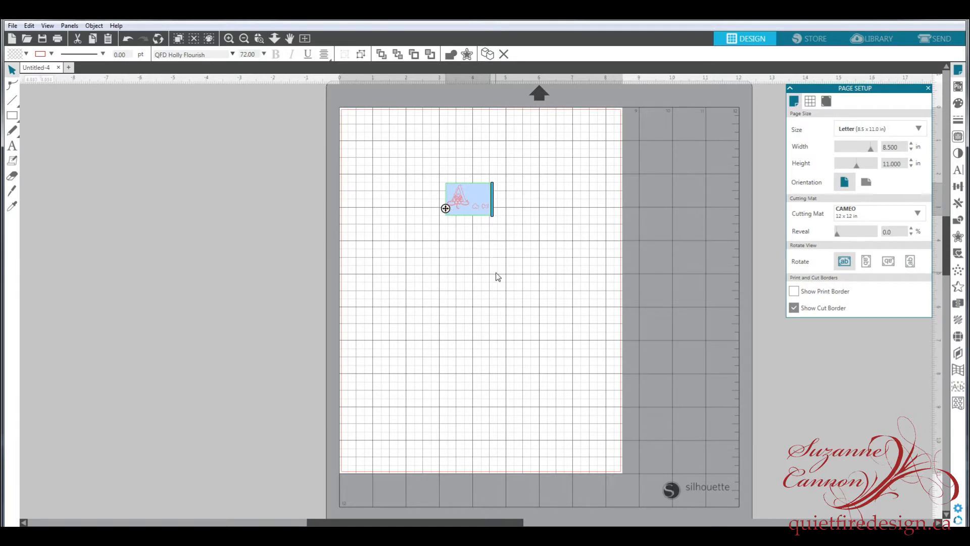
click(518, 231)
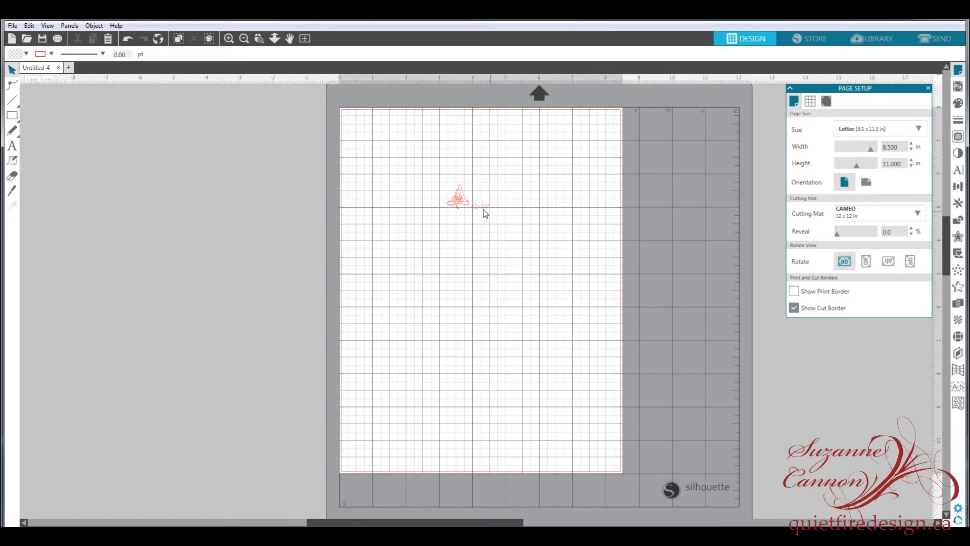
Enlarge the holly text proportionally to about 12.4 in wide, with its upper-left corner at the page's upper-left corner
click(467, 204)
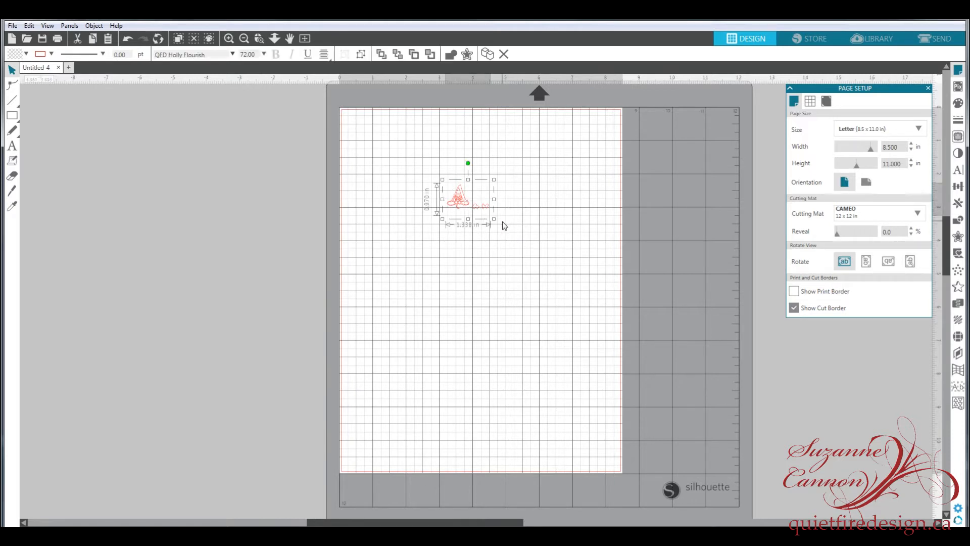
drag(497, 224, 727, 472)
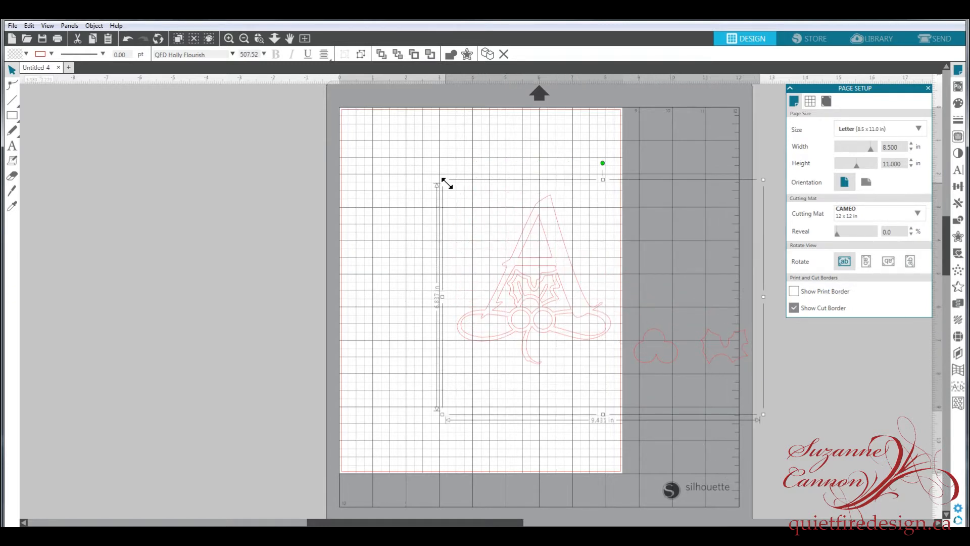
drag(443, 181, 349, 95)
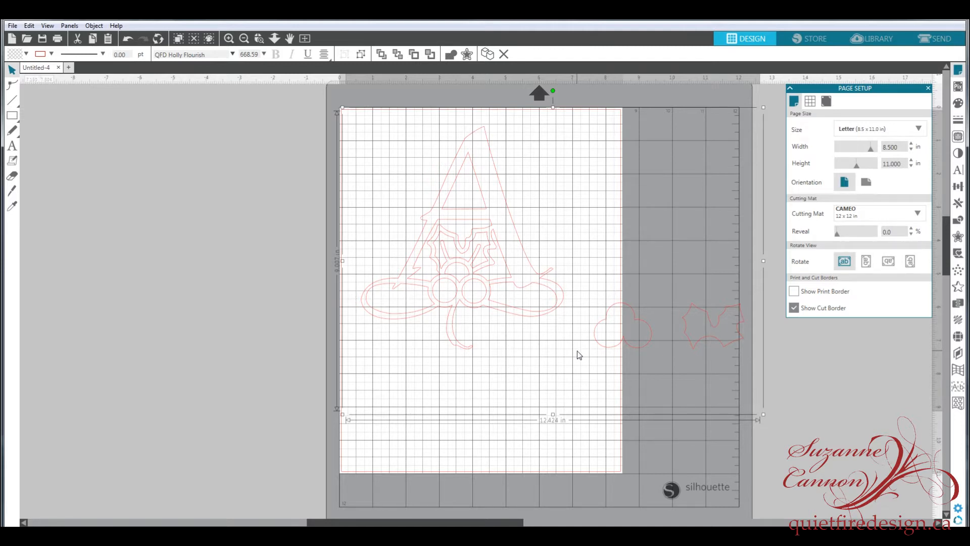
click(283, 280)
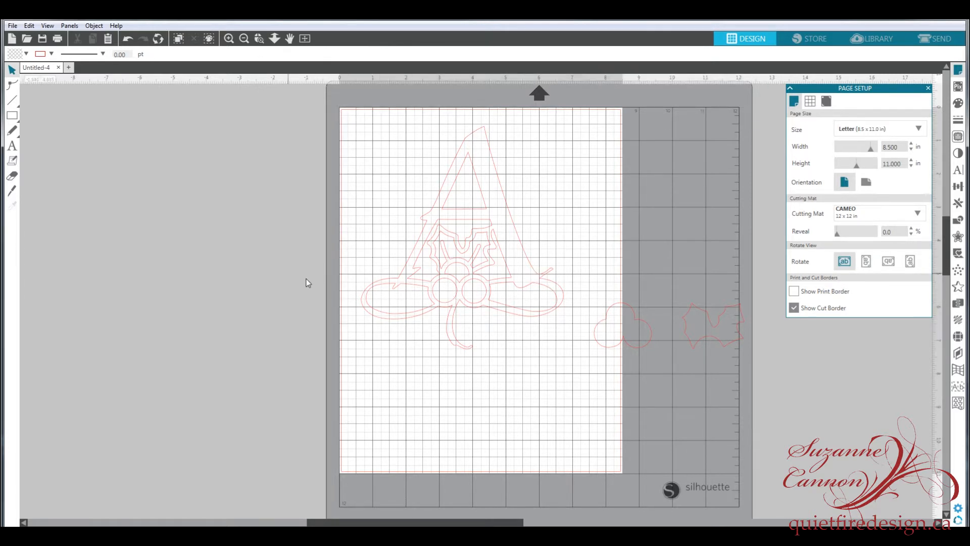
Ungroup the enlarged text into separate letter, berry and leaf shapes, and clear the selection
click(418, 286)
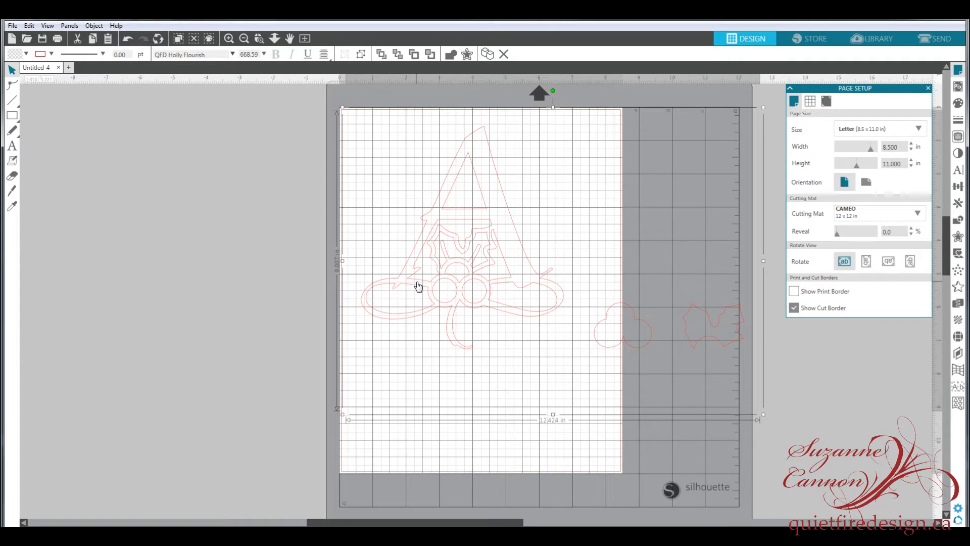
right_click(418, 286)
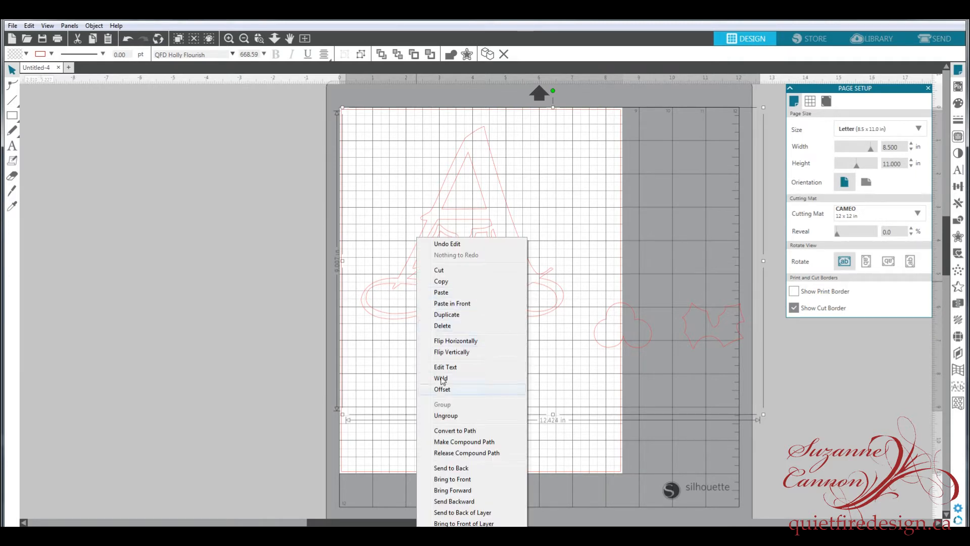
click(449, 417)
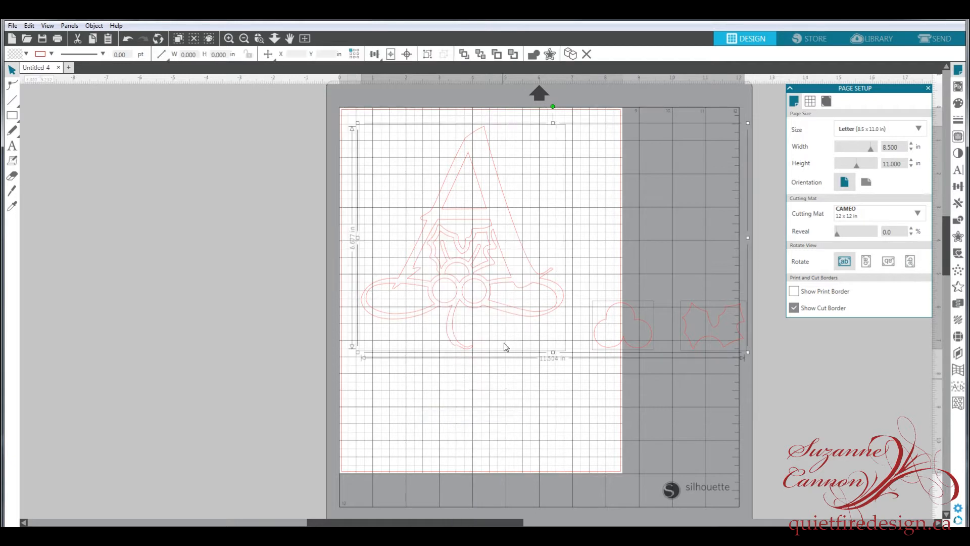
click(192, 225)
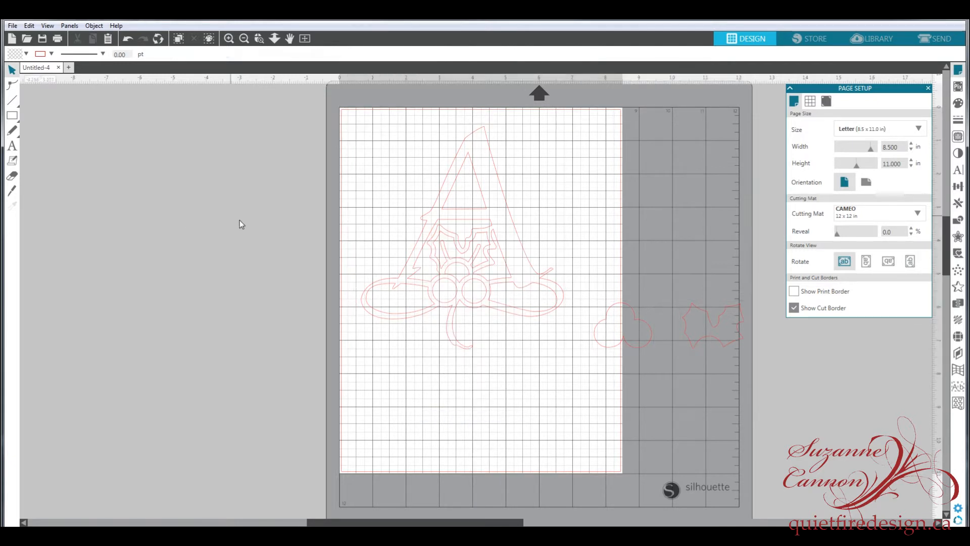
Move the berry and holly leaf shapes onto the page, below and to the right of the letter A
drag(639, 325, 531, 359)
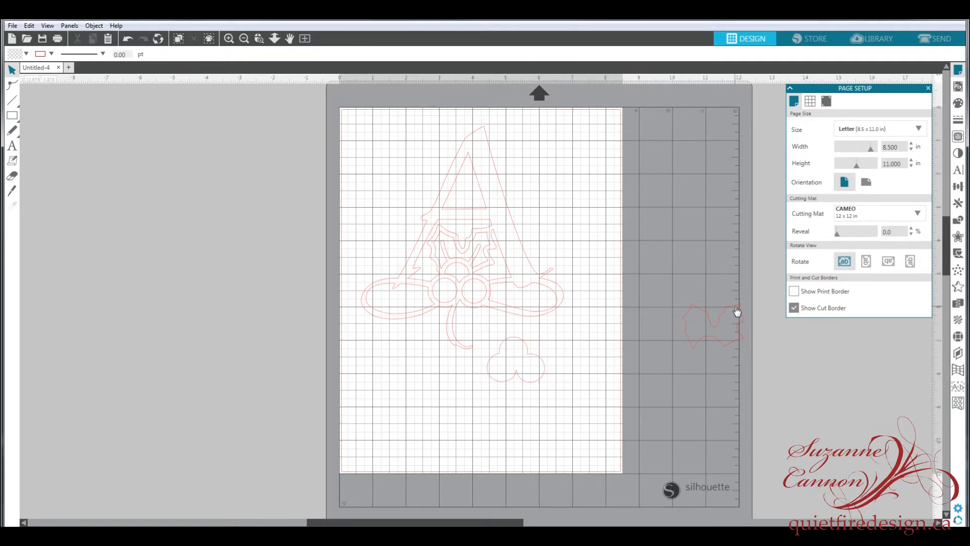
drag(736, 312, 605, 327)
click(605, 322)
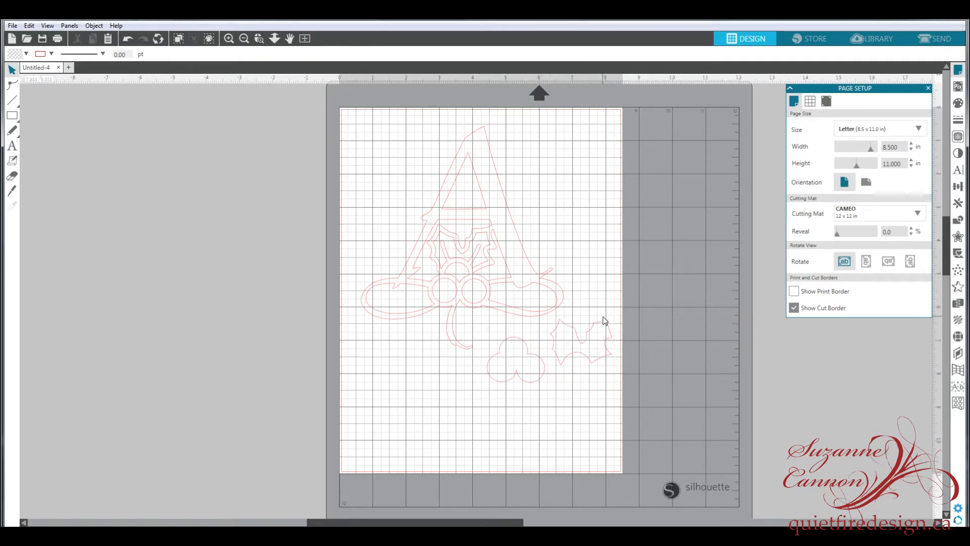
Fill the large letter A shape with solid black
click(519, 238)
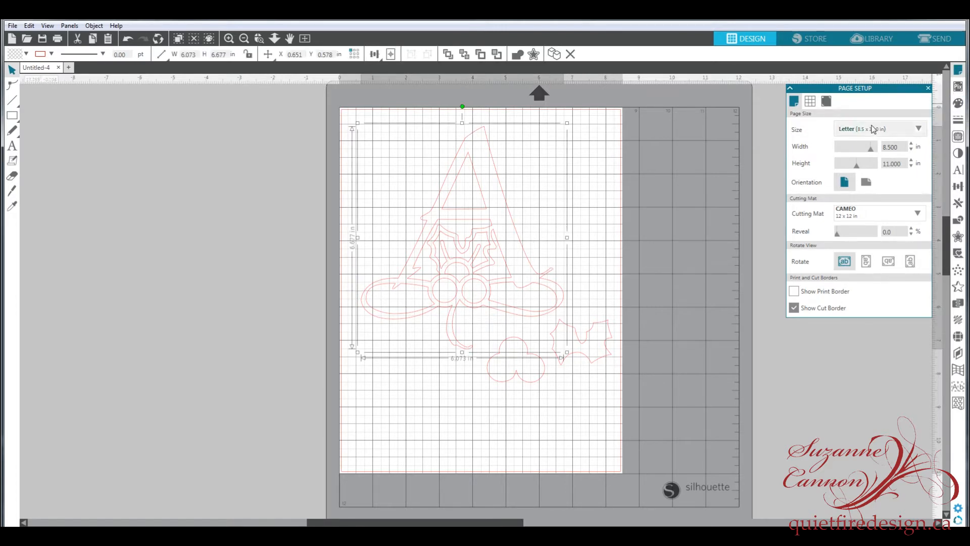
click(959, 103)
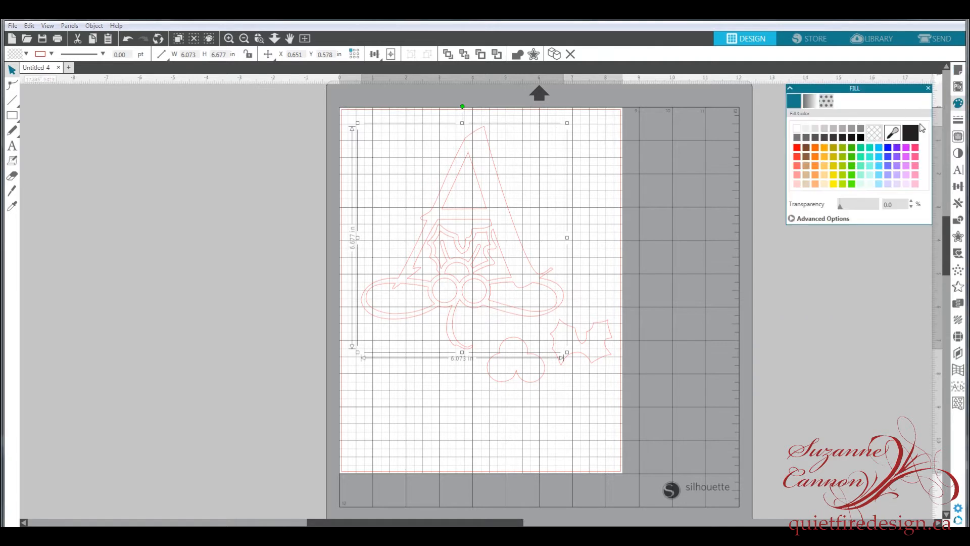
click(909, 134)
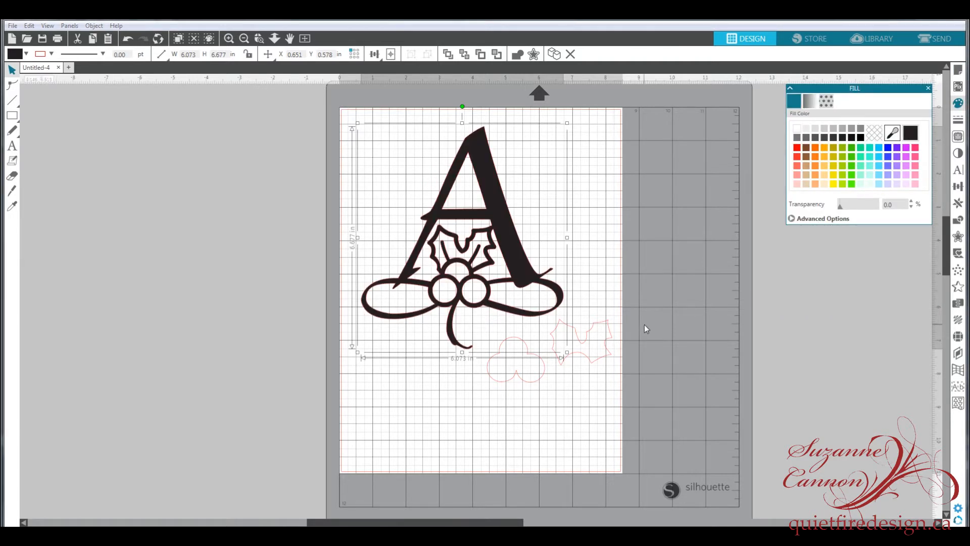
Fill the berry shape with red and the holly leaf shape with olive green
click(537, 359)
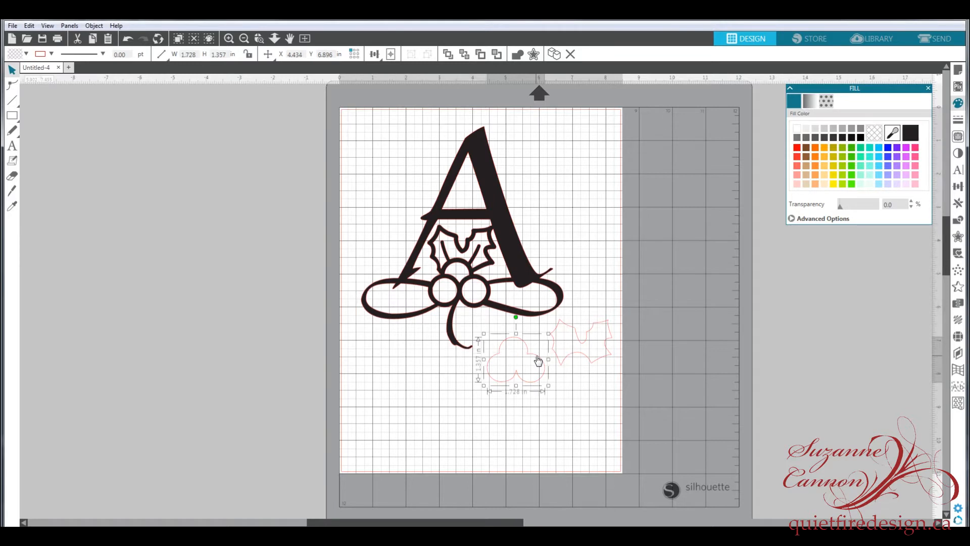
click(800, 150)
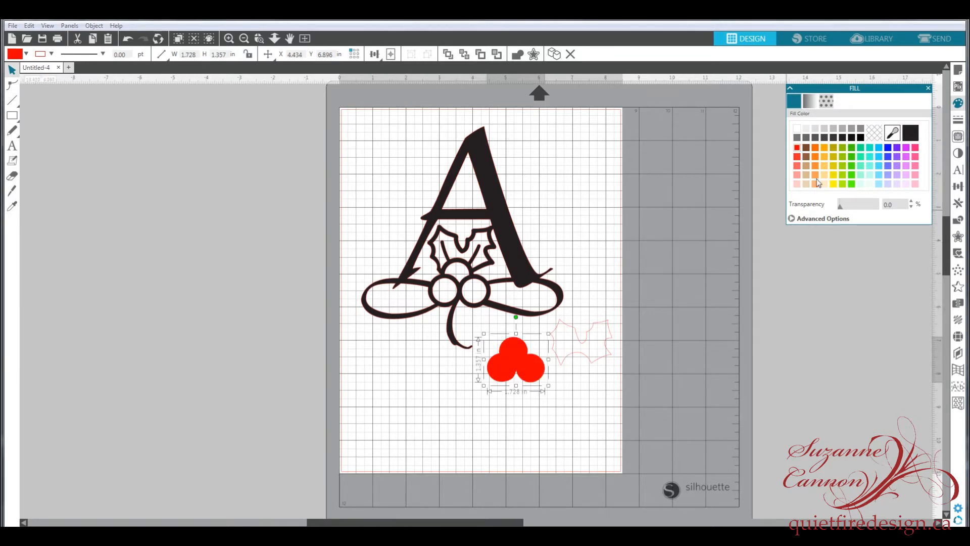
click(574, 329)
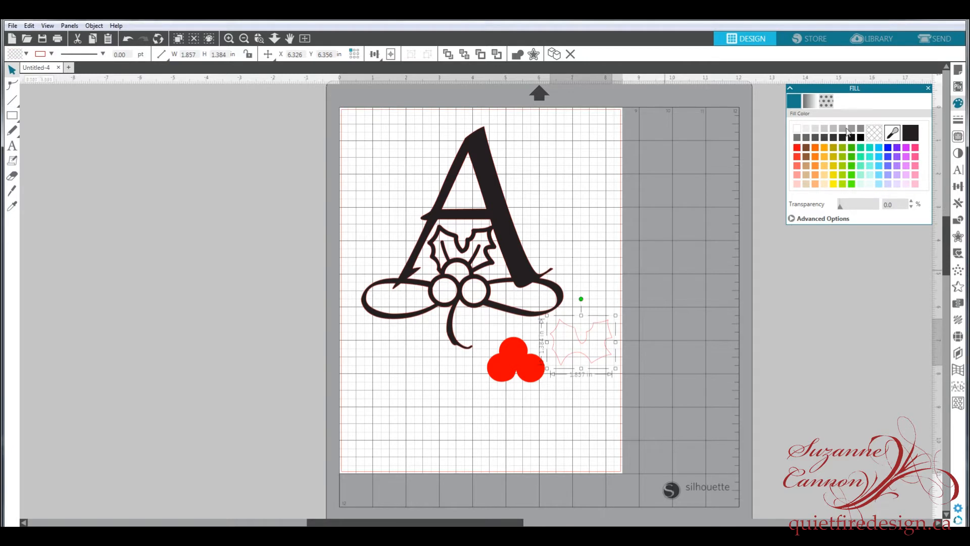
click(842, 151)
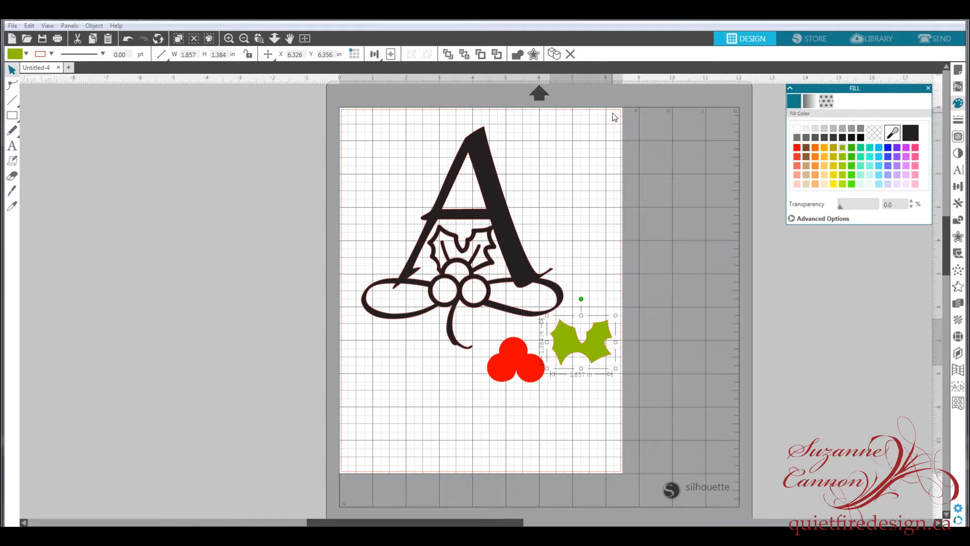
Position the red berries and the green holly leaf over their matching outlines within the letter A
drag(523, 371, 468, 297)
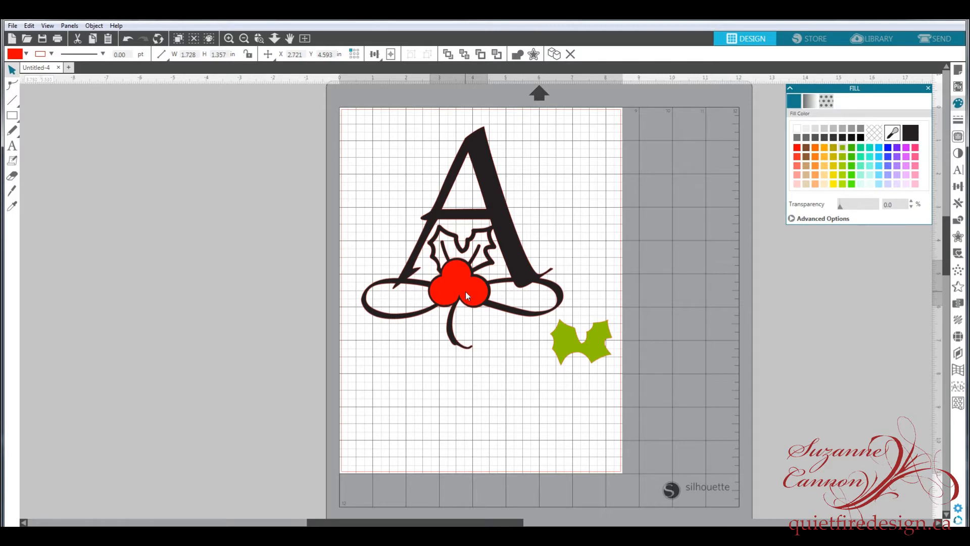
click(529, 341)
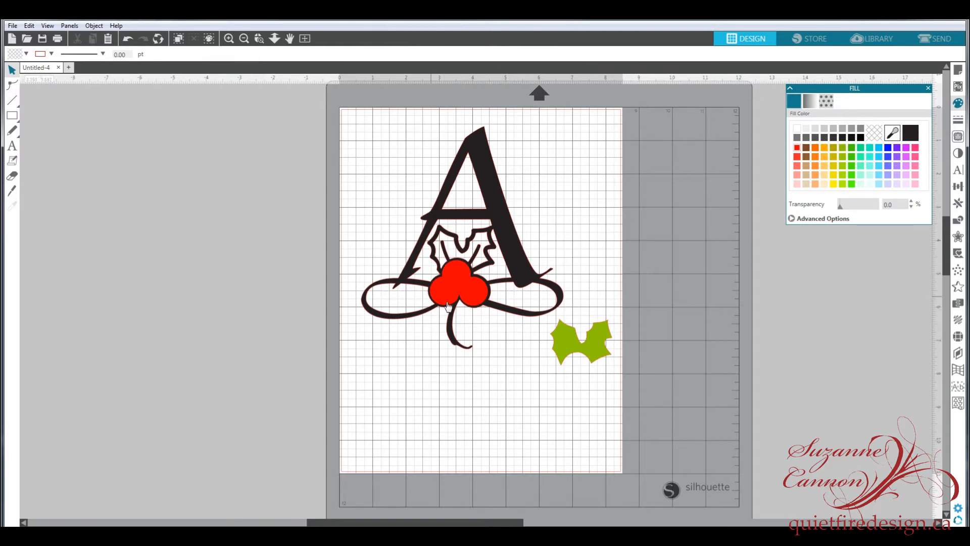
click(567, 347)
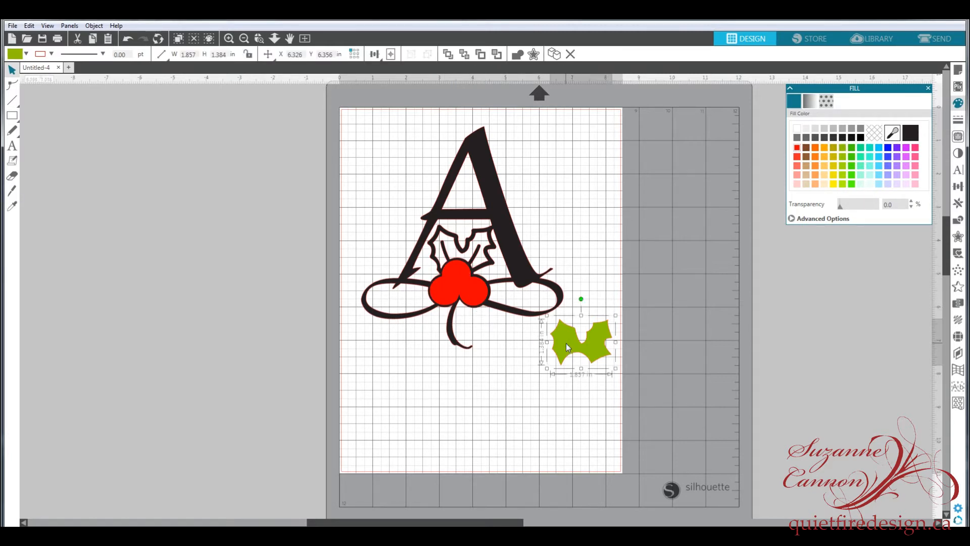
drag(567, 345, 448, 257)
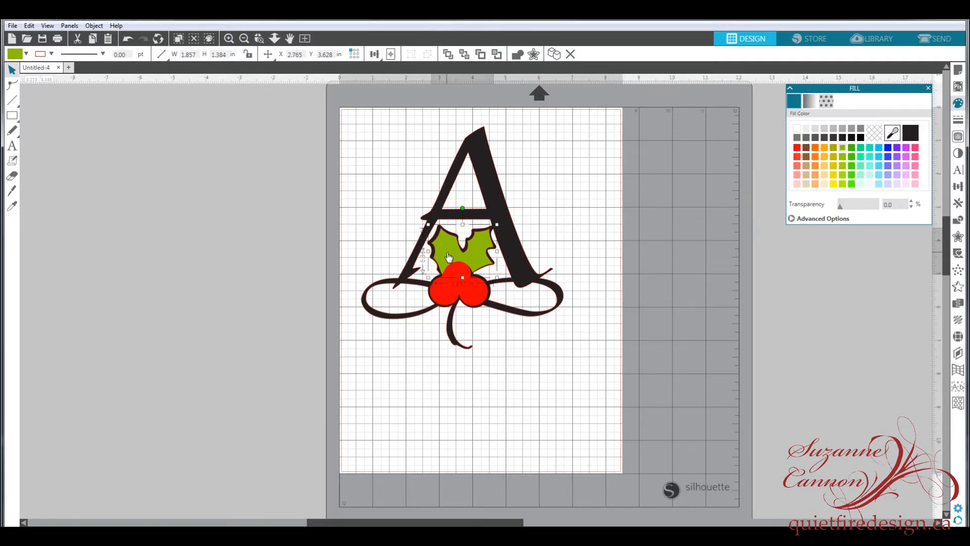
drag(448, 257, 448, 256)
click(564, 241)
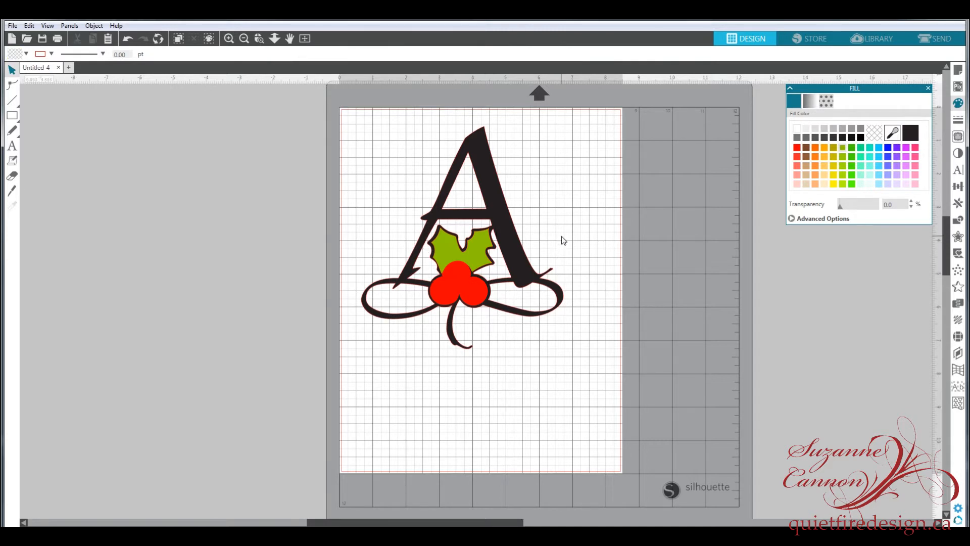
Send the green holly leaf backward and all the way to the back, behind the letter A
right_click(476, 258)
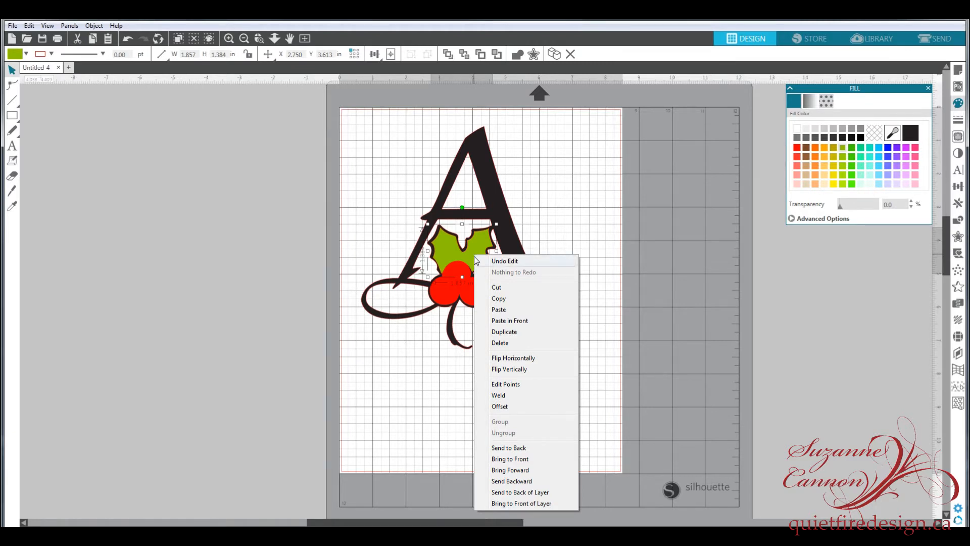
click(520, 480)
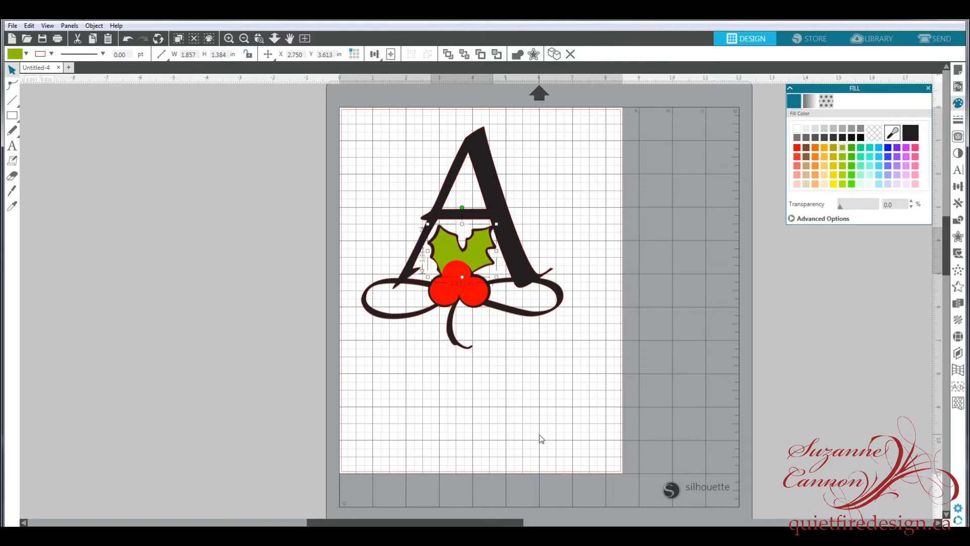
right_click(475, 251)
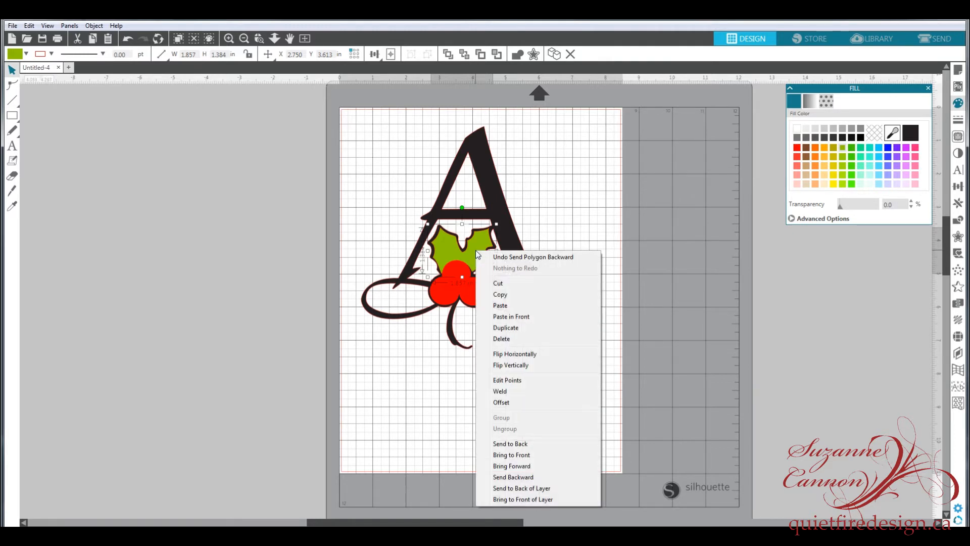
click(514, 443)
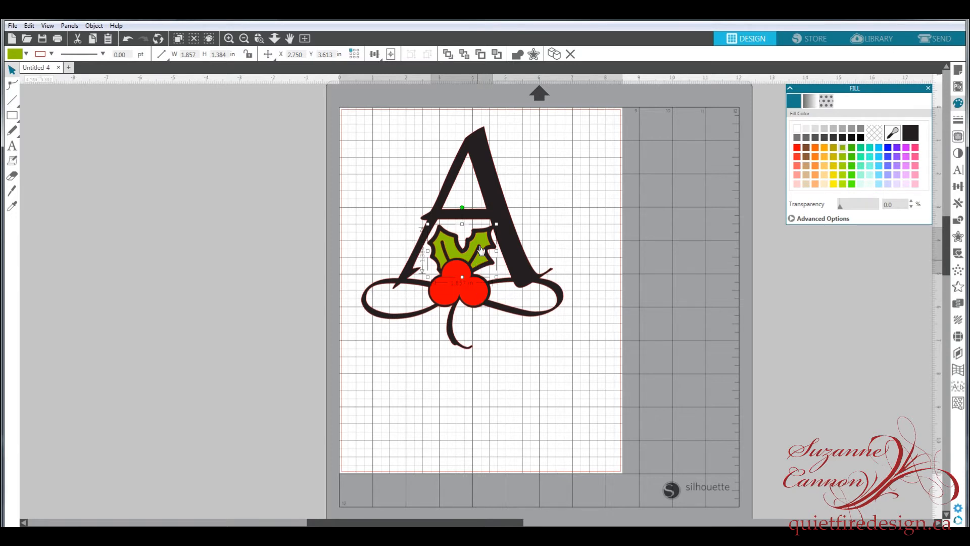
Send the red berries behind the letter A so the black berry outlines lie over them
click(476, 302)
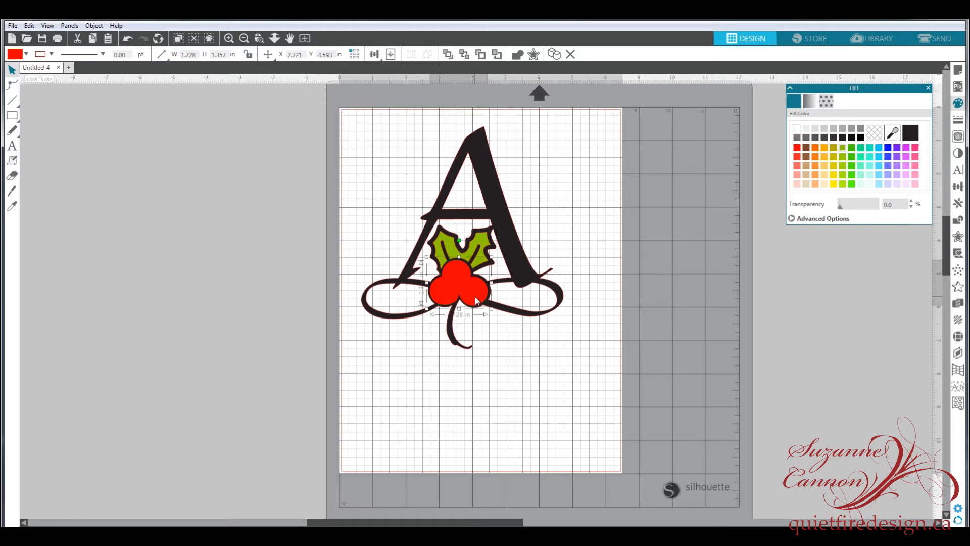
right_click(477, 301)
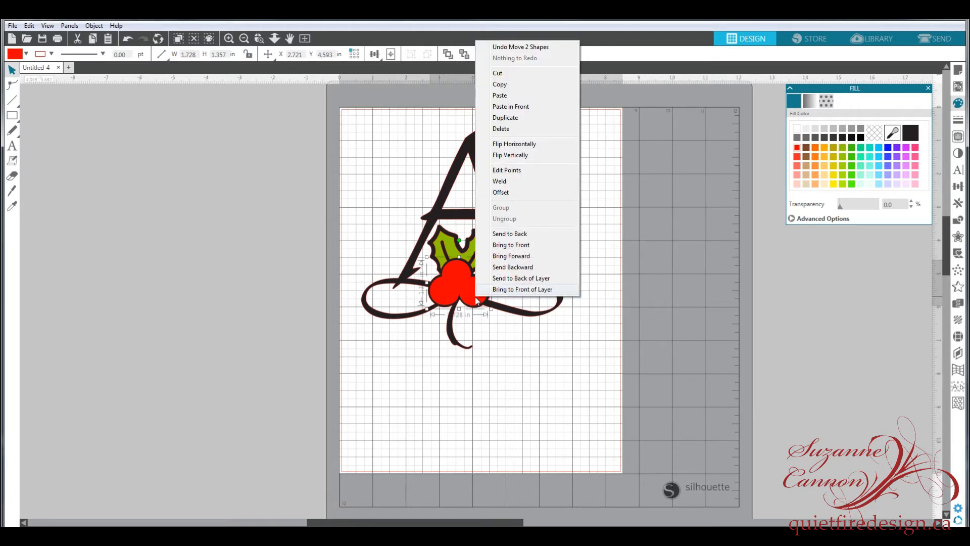
click(500, 245)
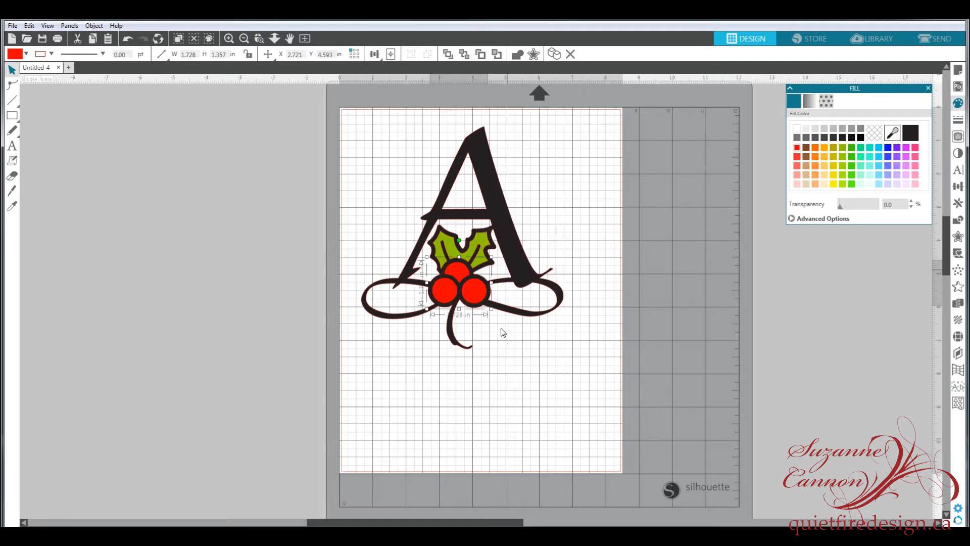
click(499, 358)
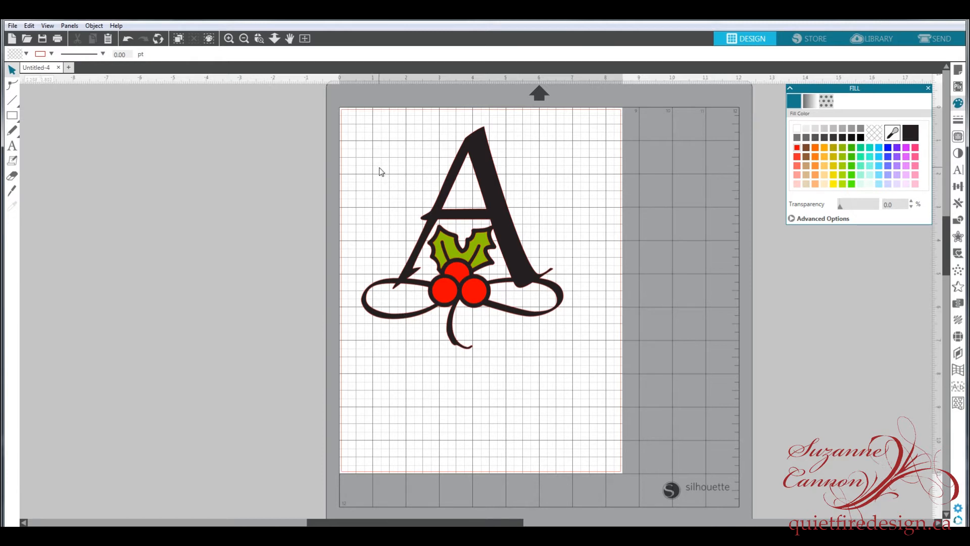
Group the letter A, the holly leaf and the berries into one object
drag(375, 173, 587, 353)
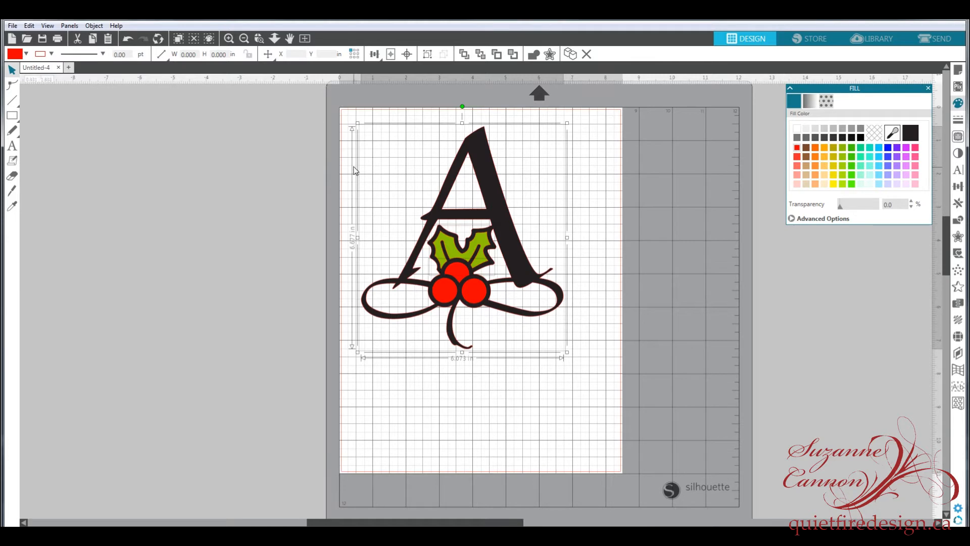
drag(344, 165, 611, 359)
right_click(473, 292)
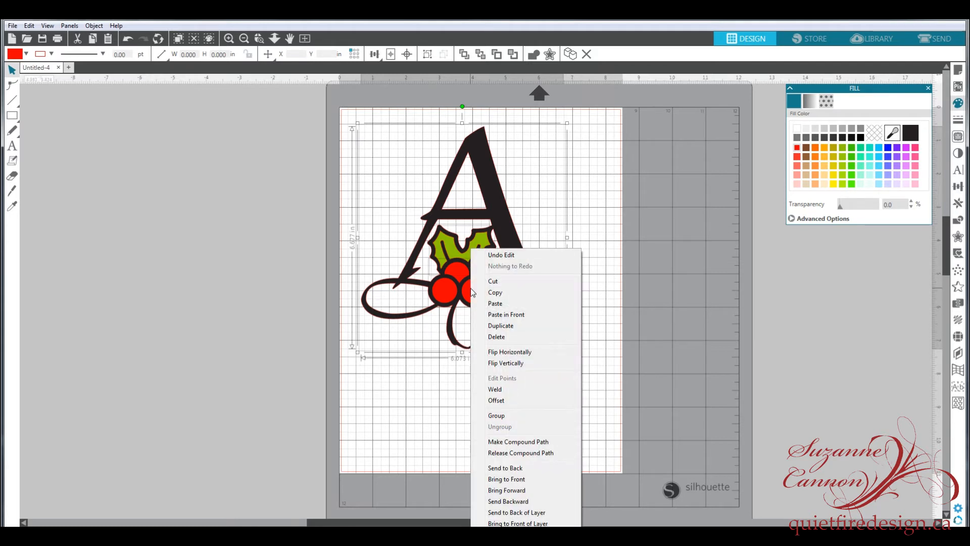
click(500, 419)
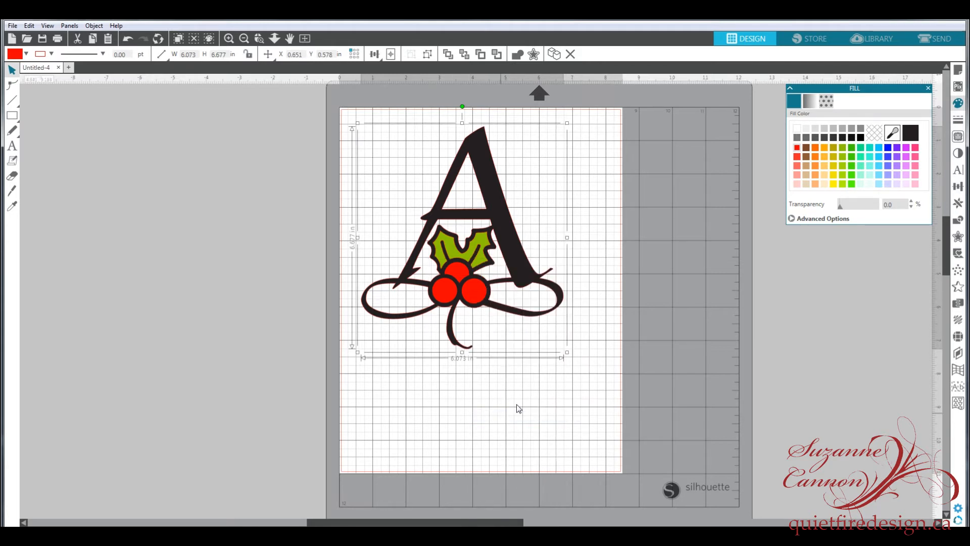
click(588, 271)
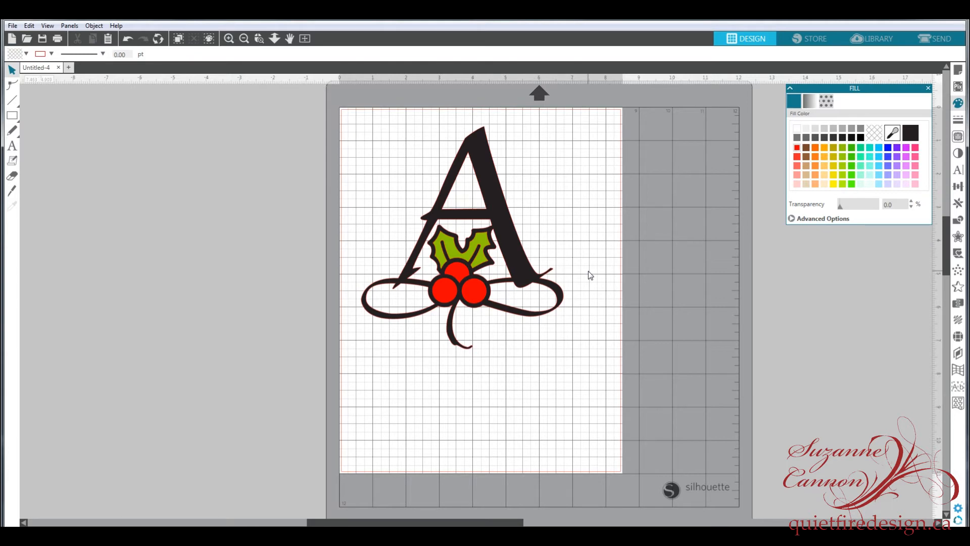
Scale the grouped monogram down proportionally to about 4.56 by 5.01 in and move it slightly inward from the page's upper-left corner
click(525, 279)
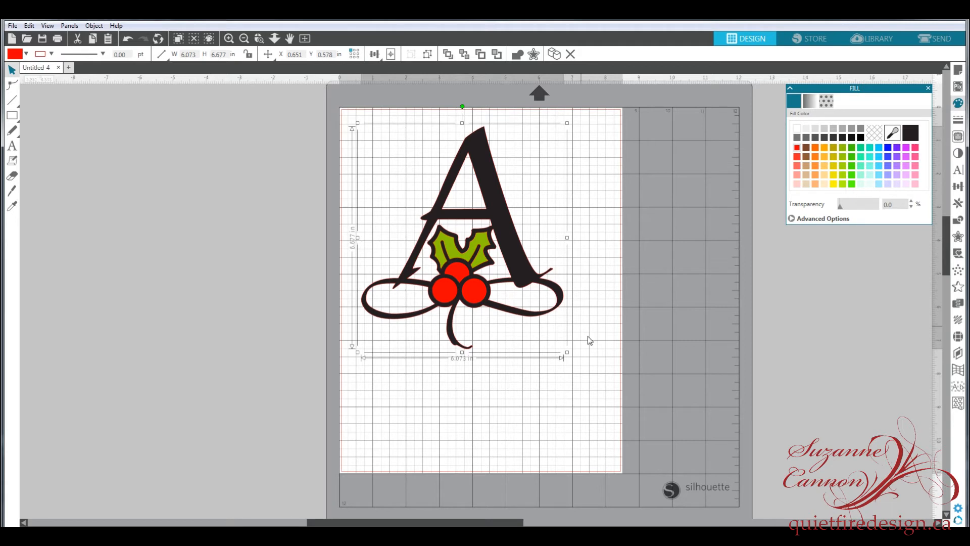
drag(567, 352, 525, 298)
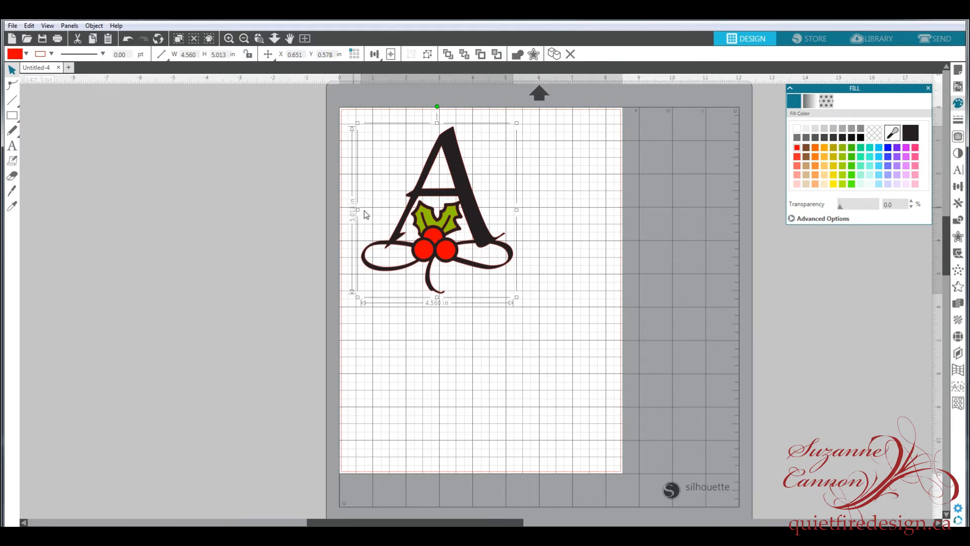
drag(475, 226, 491, 250)
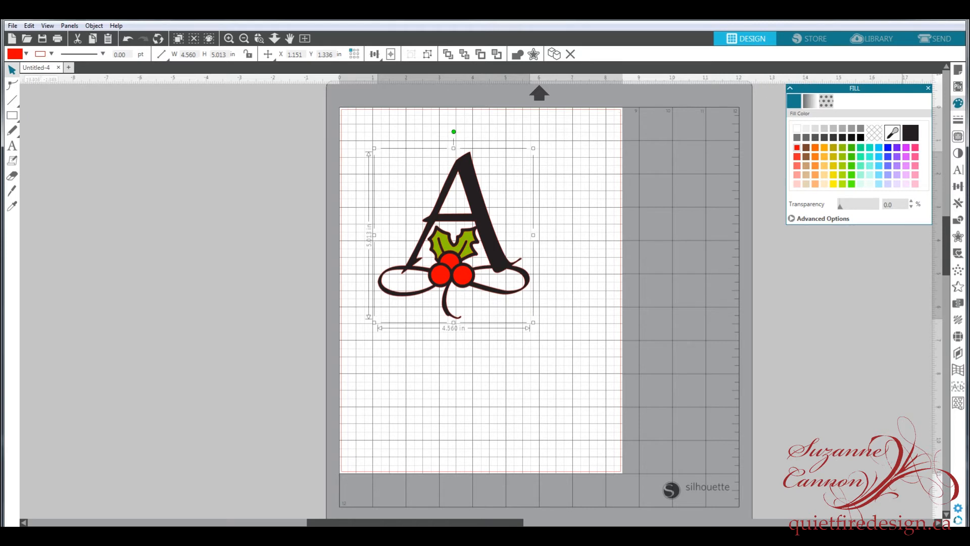
Turn on Type 1 registration marks for the page and move the monogram to about X 1.212, Y 1.003 in, inside the cut border
click(958, 69)
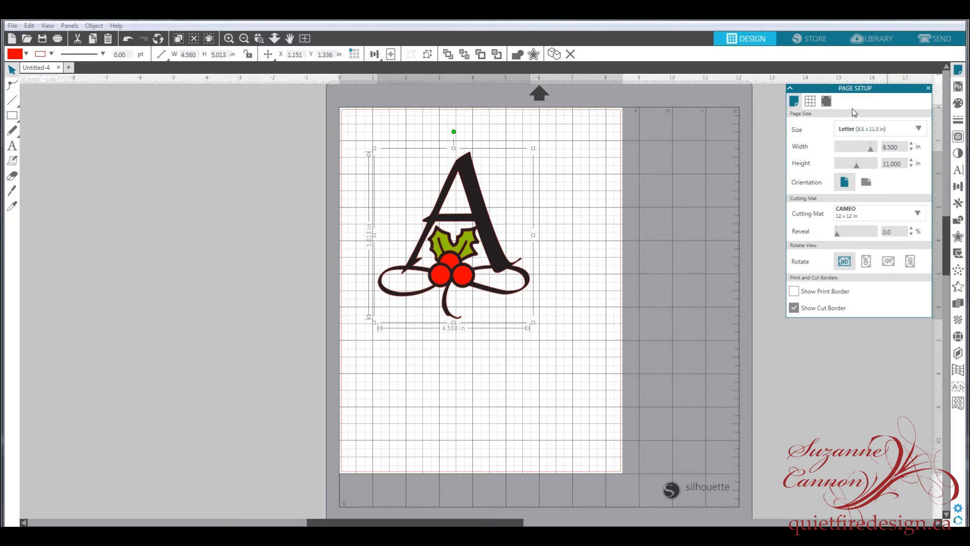
click(826, 103)
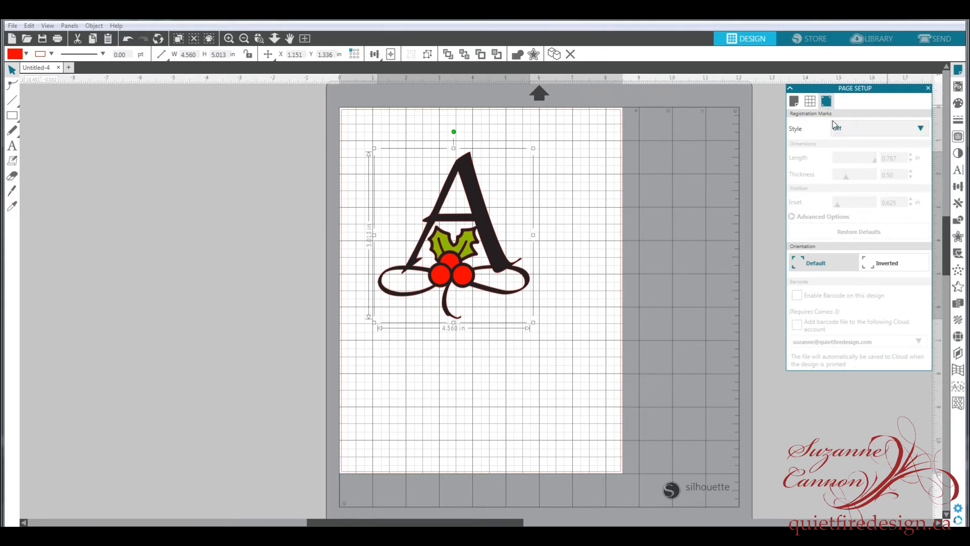
click(921, 130)
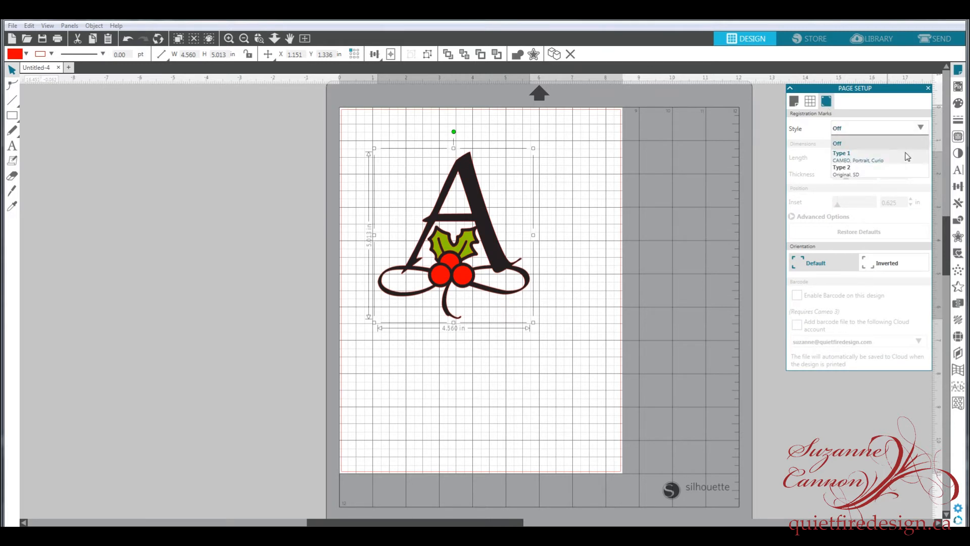
click(879, 161)
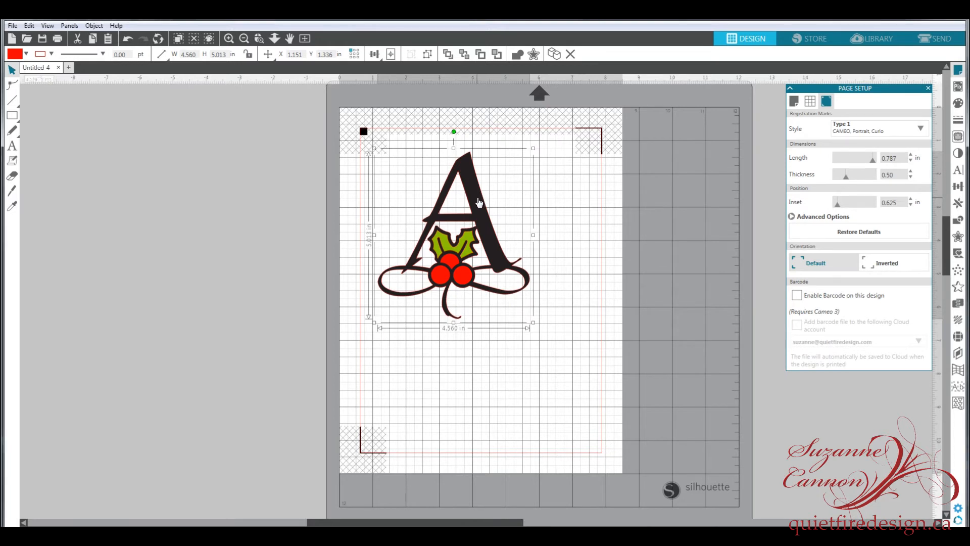
drag(476, 199, 481, 191)
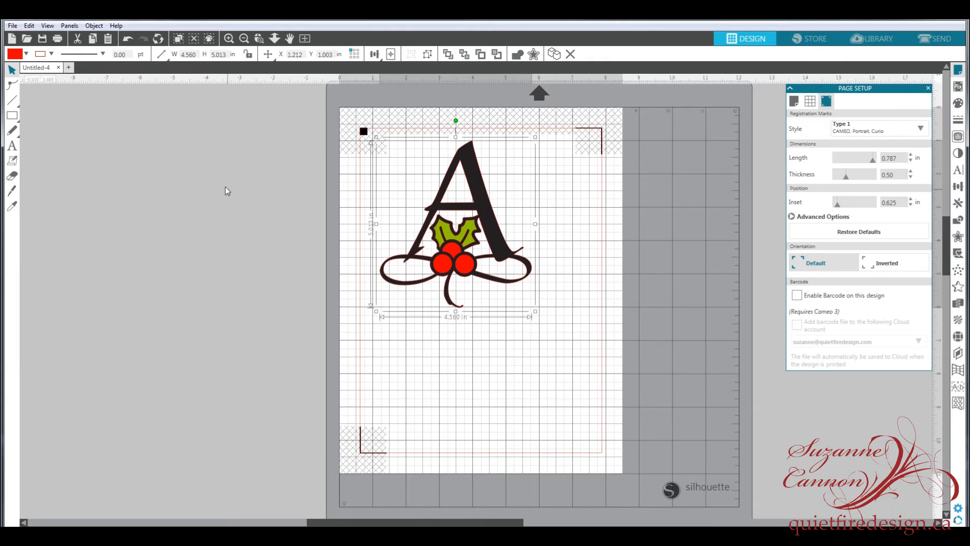
Open the print settings for the page and close them without printing
click(58, 43)
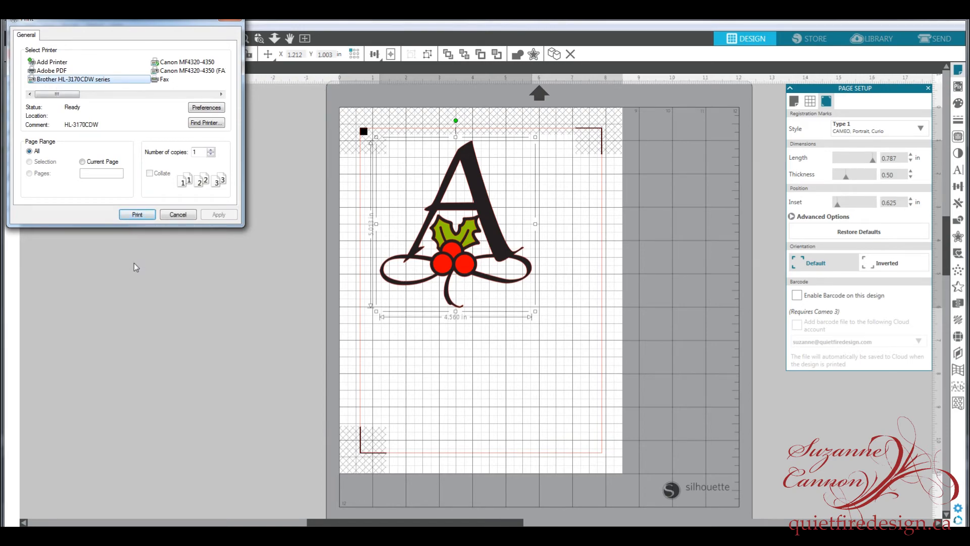
click(235, 22)
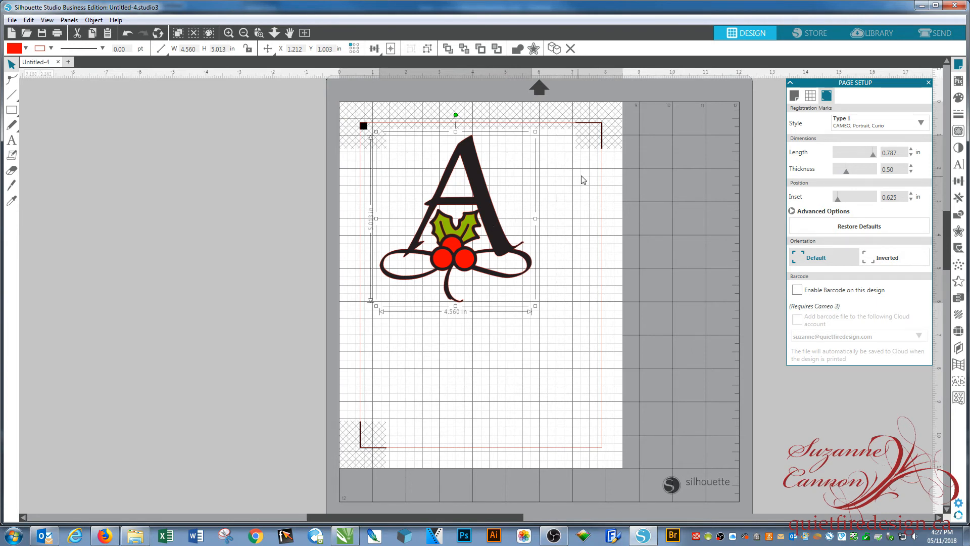
Set up the cut job by line colour, with Cardstock, Plain as the material for the red lines
click(941, 34)
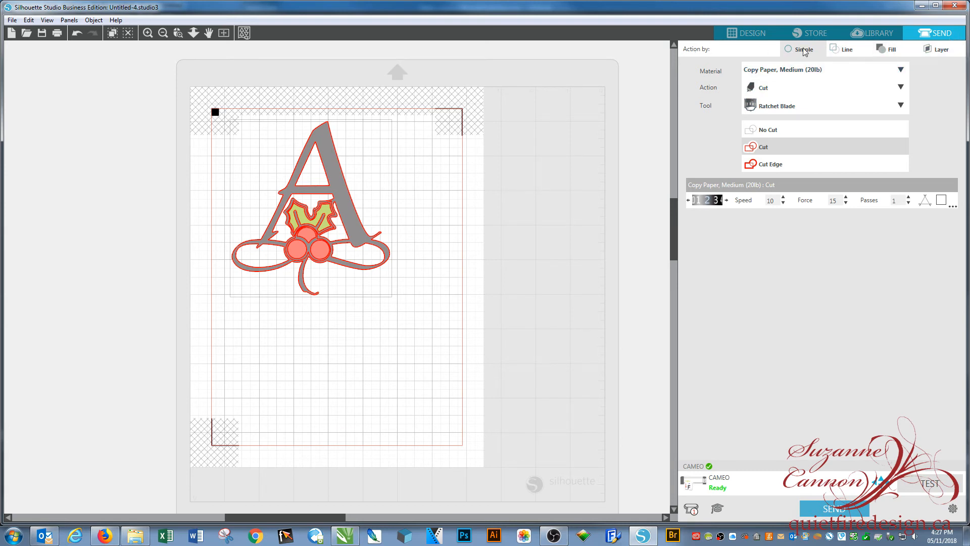
click(846, 51)
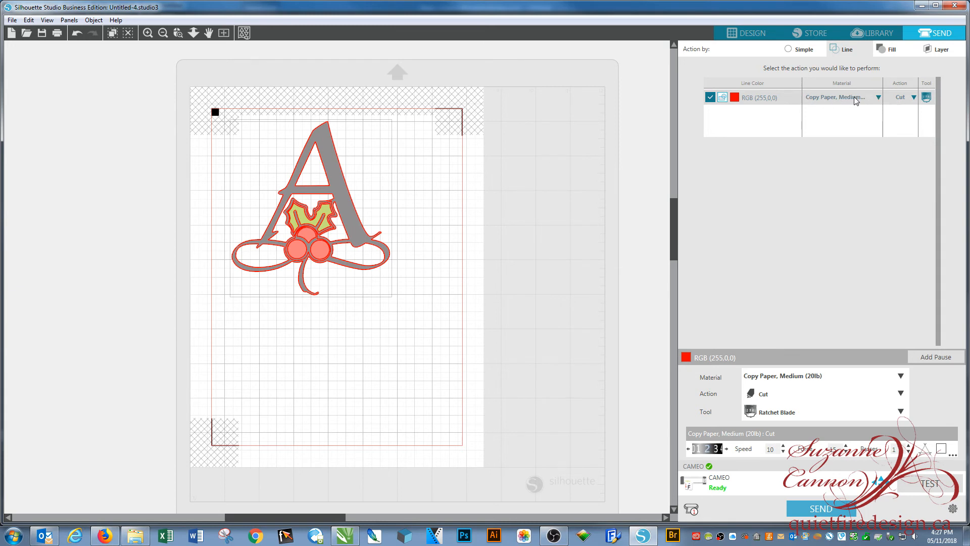
click(879, 97)
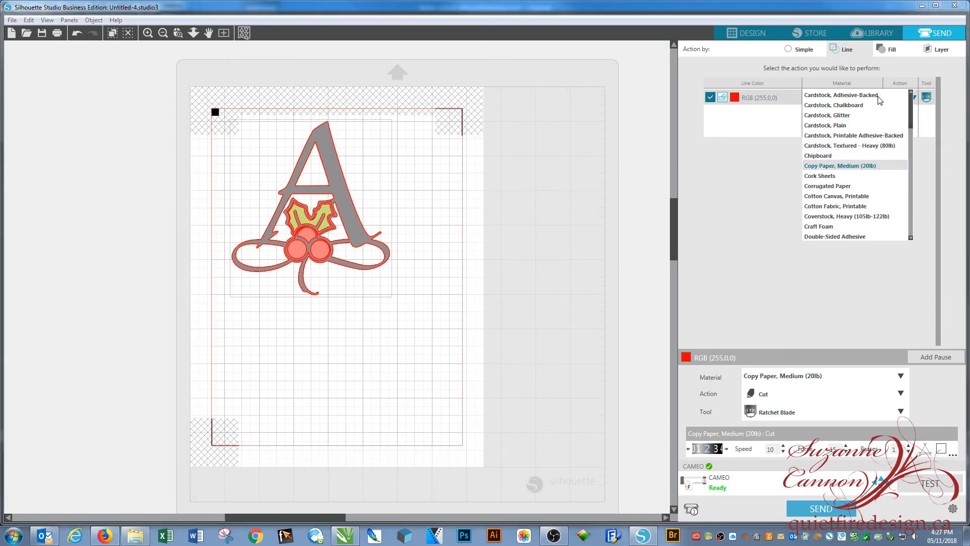
click(840, 127)
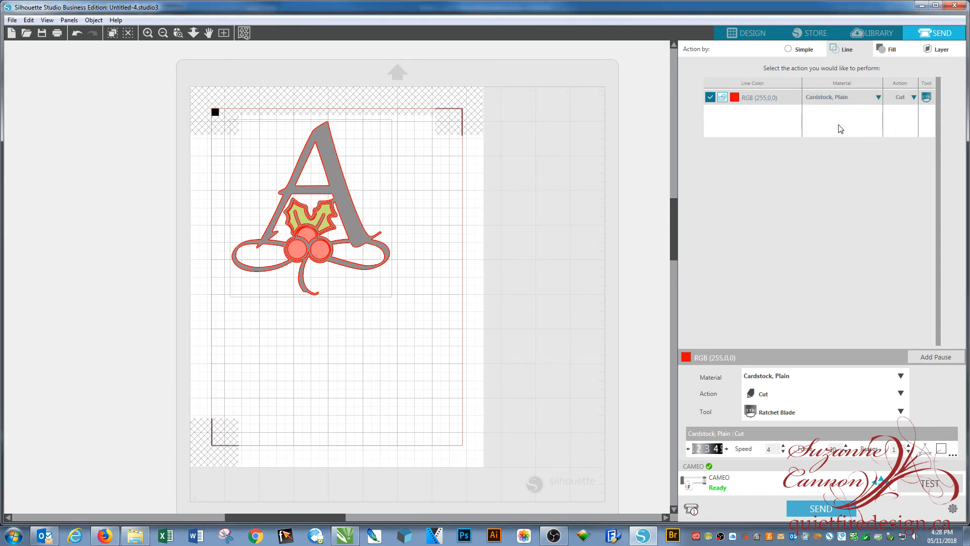